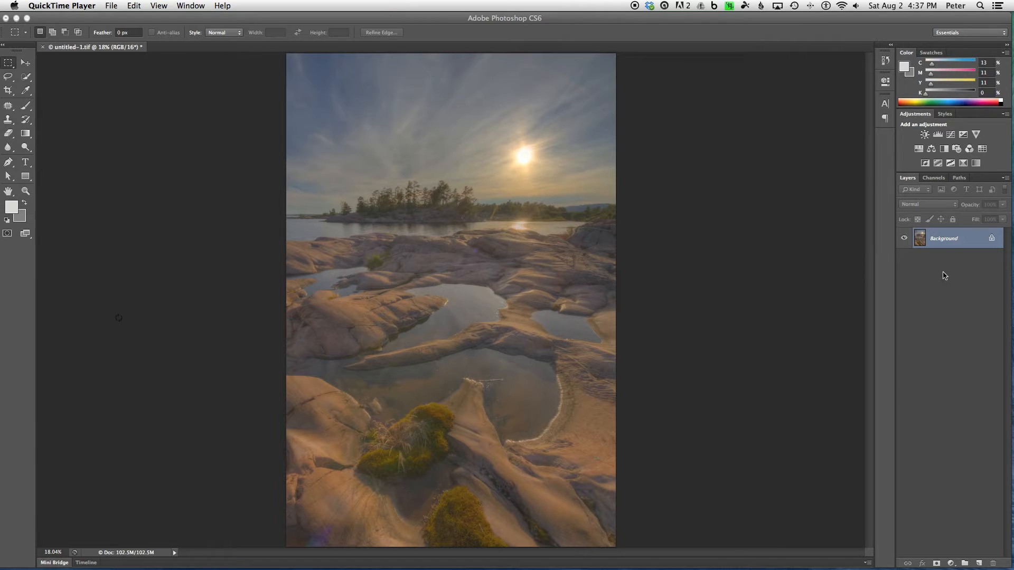
Step: Duplicate the Background layer within the same document under the name Background copy
right_click(968, 238)
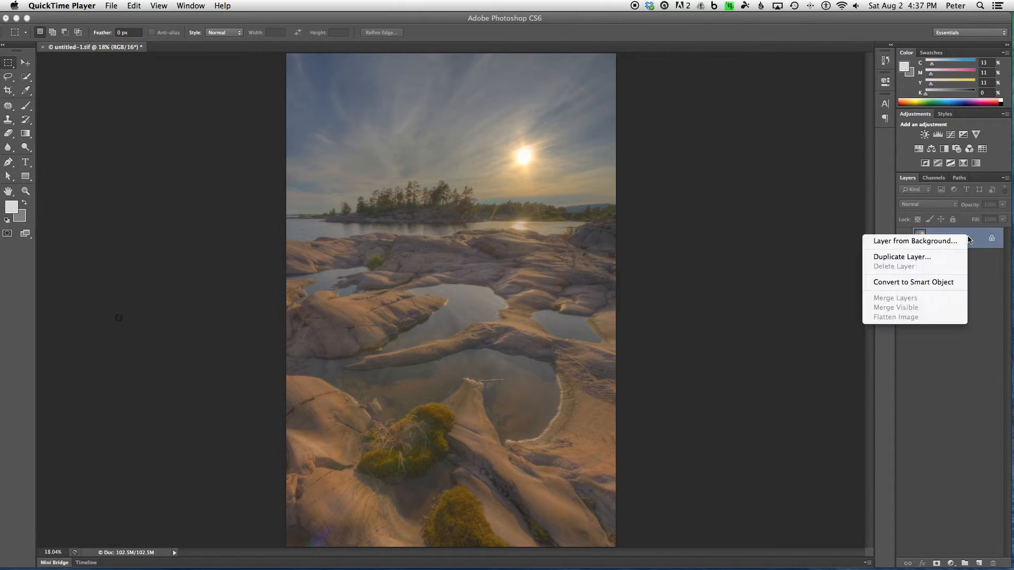
click(935, 258)
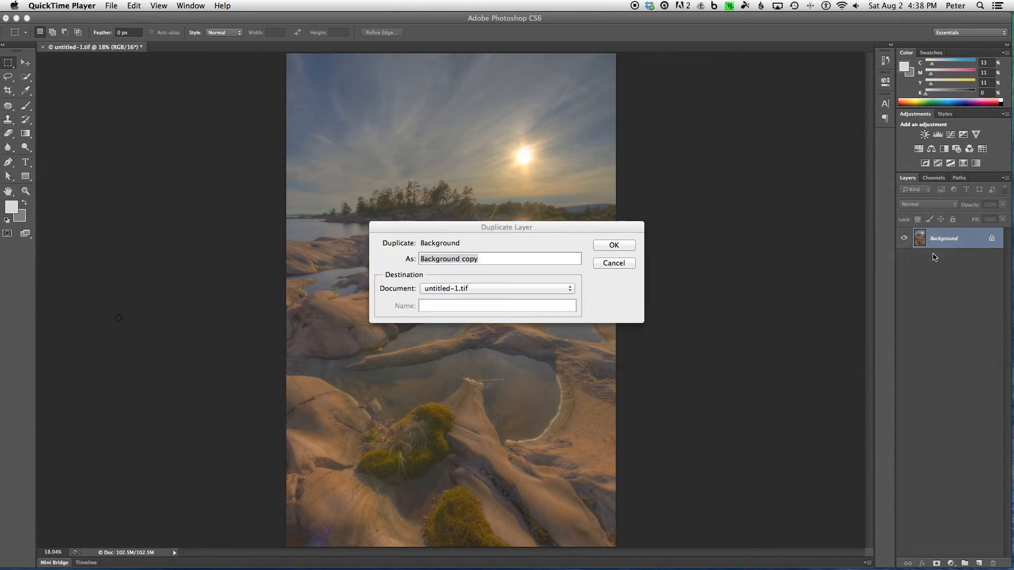
click(623, 244)
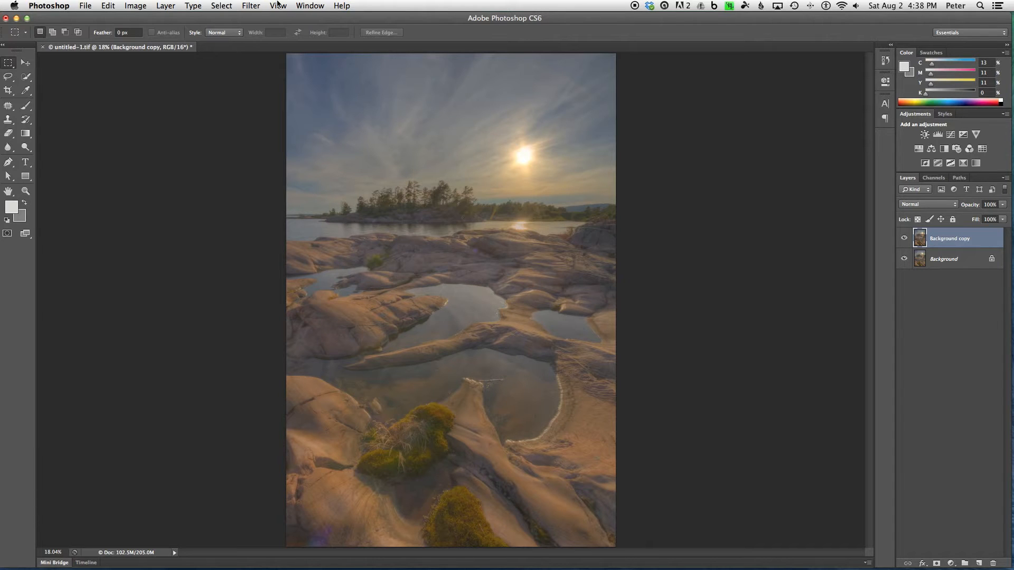
click(251, 7)
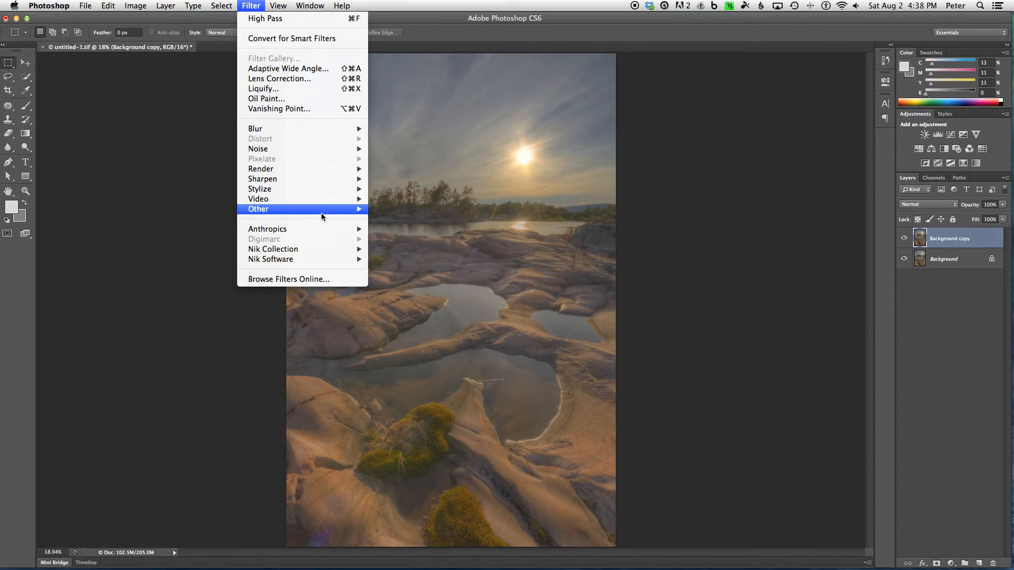
mouse_move(322, 209)
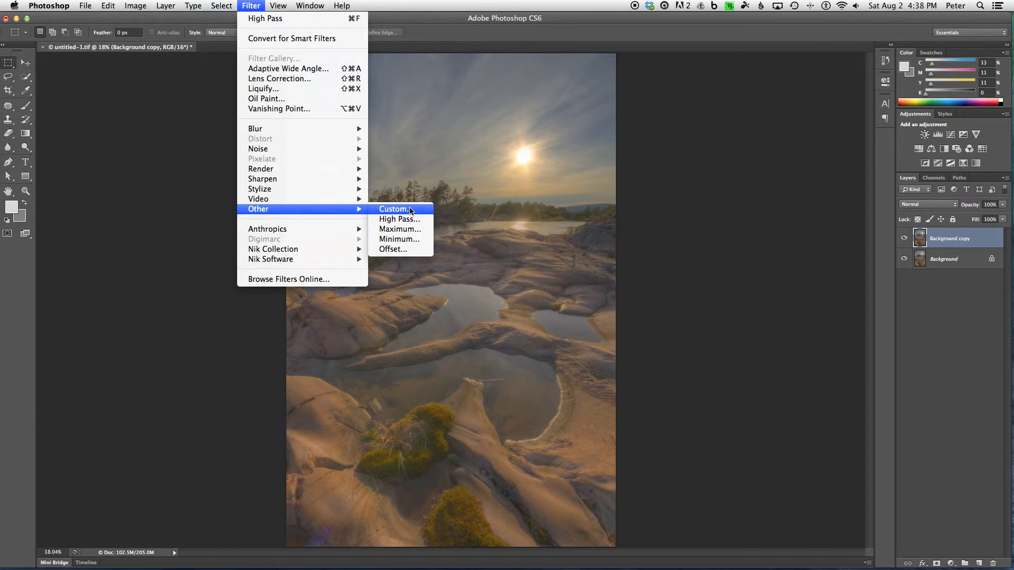
click(399, 219)
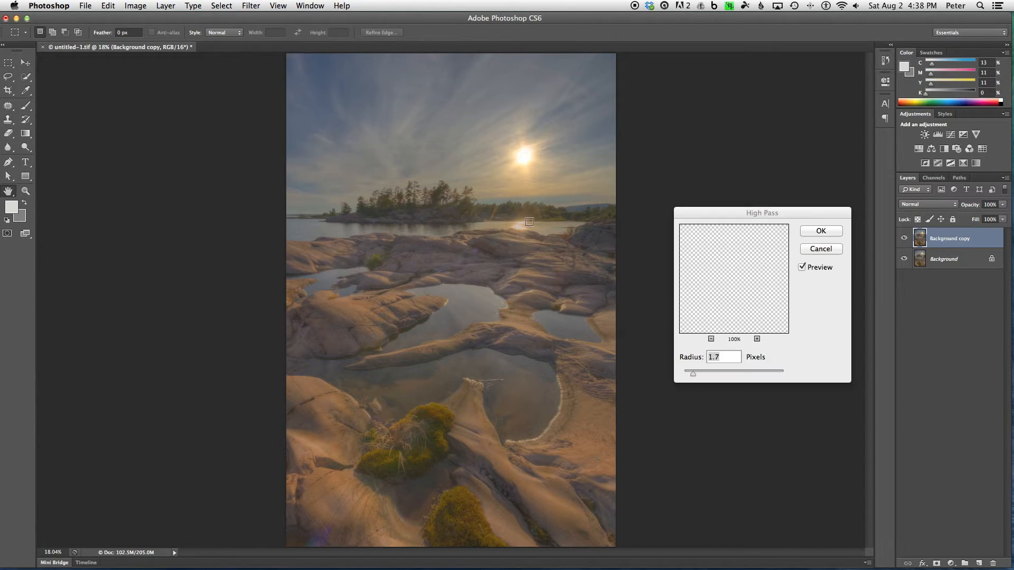
drag(693, 374, 666, 376)
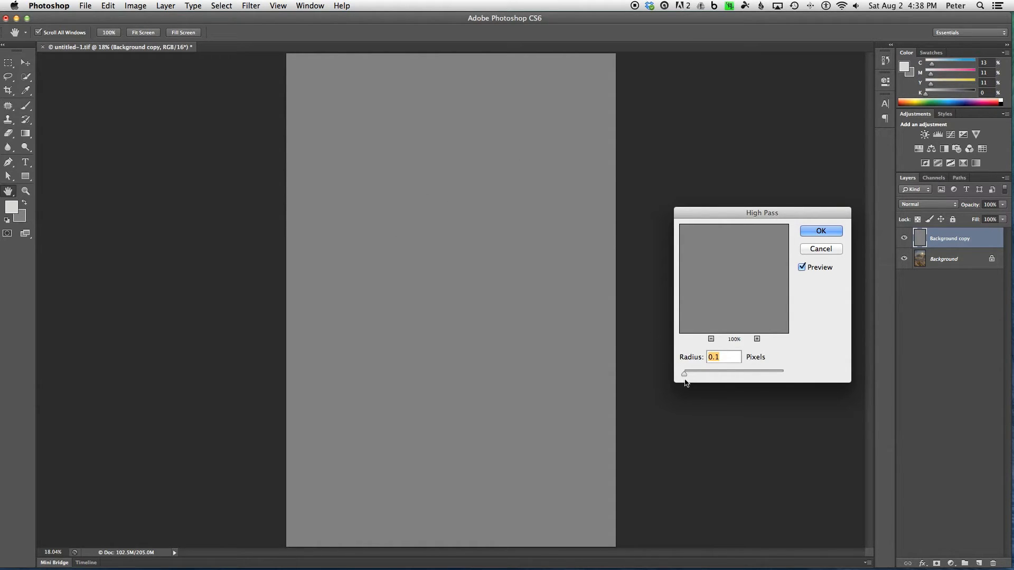
drag(686, 377, 732, 374)
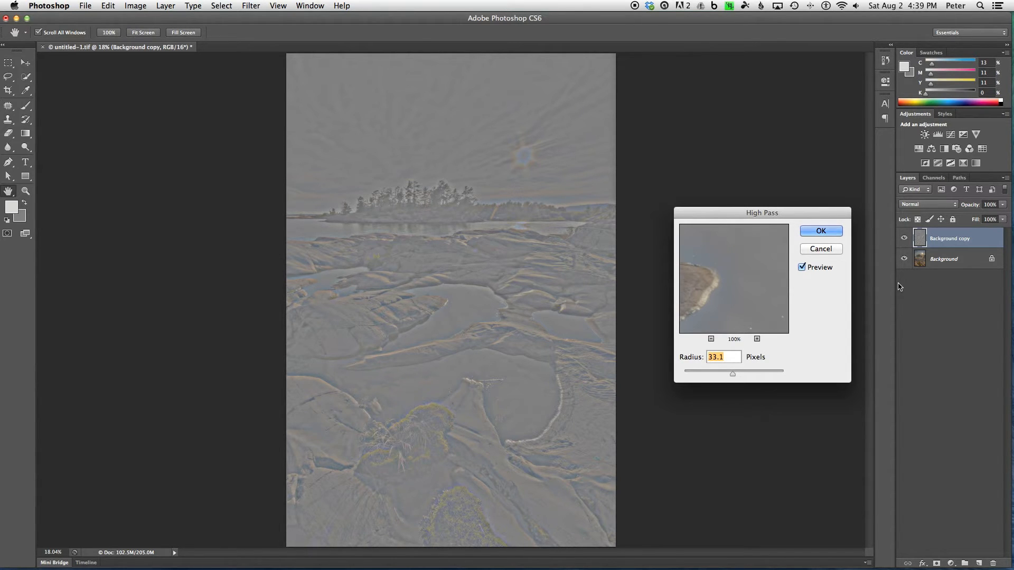
click(827, 251)
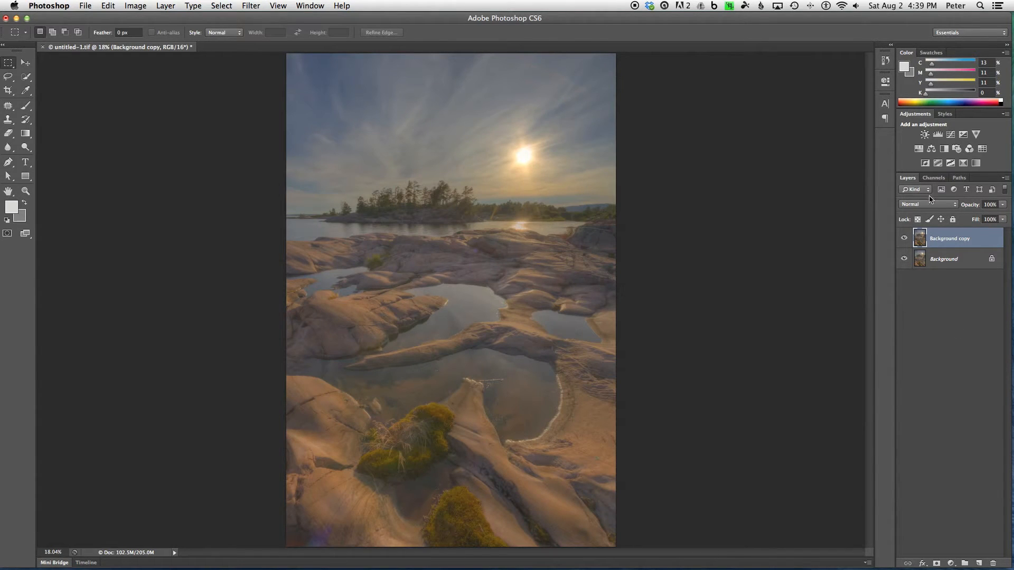
Step: Set the Background copy layer's blend mode to Overlay and apply a High Pass filter with a radius of about 123.6 pixels
click(955, 206)
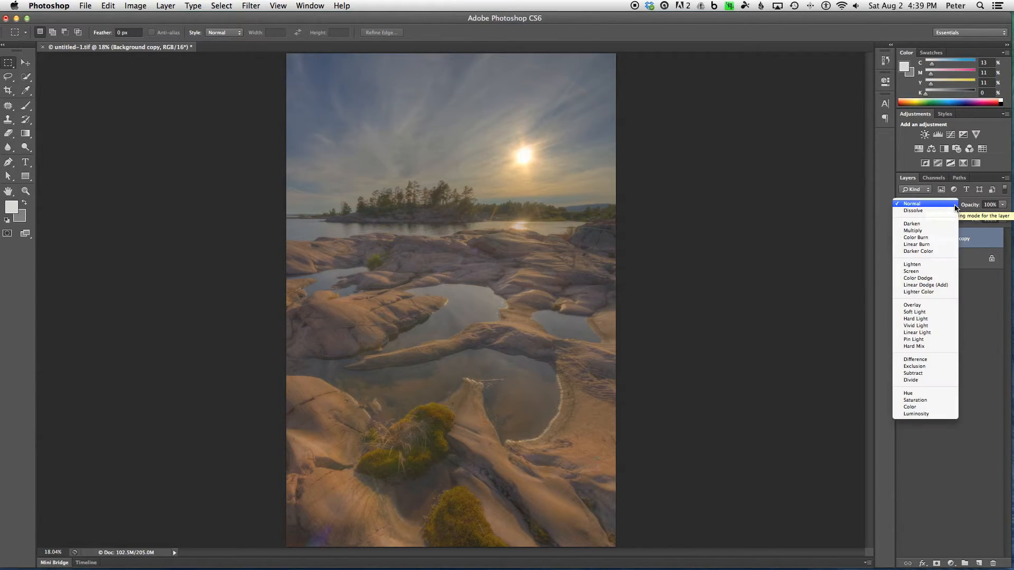
click(938, 306)
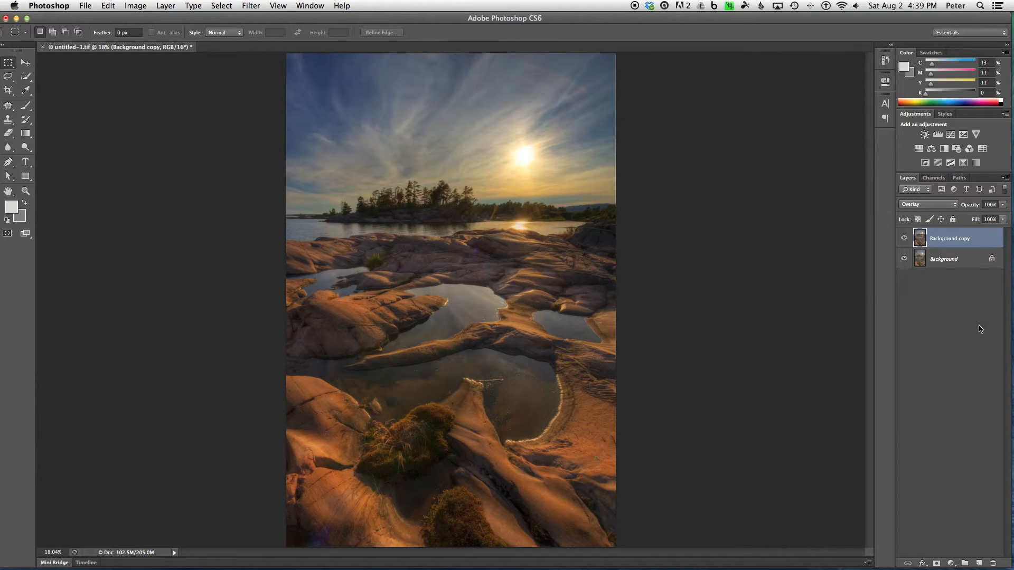
click(251, 5)
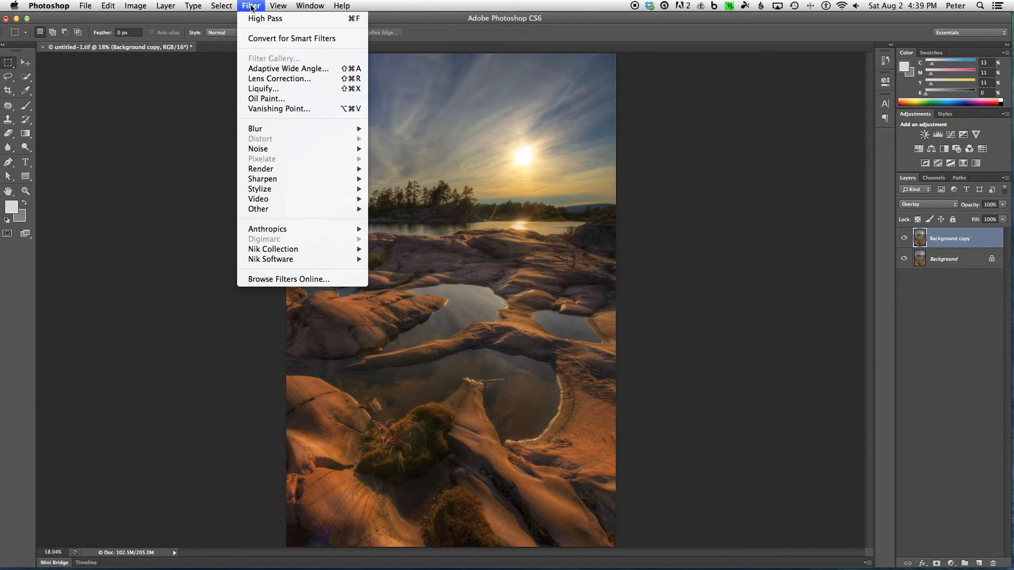
mouse_move(306, 210)
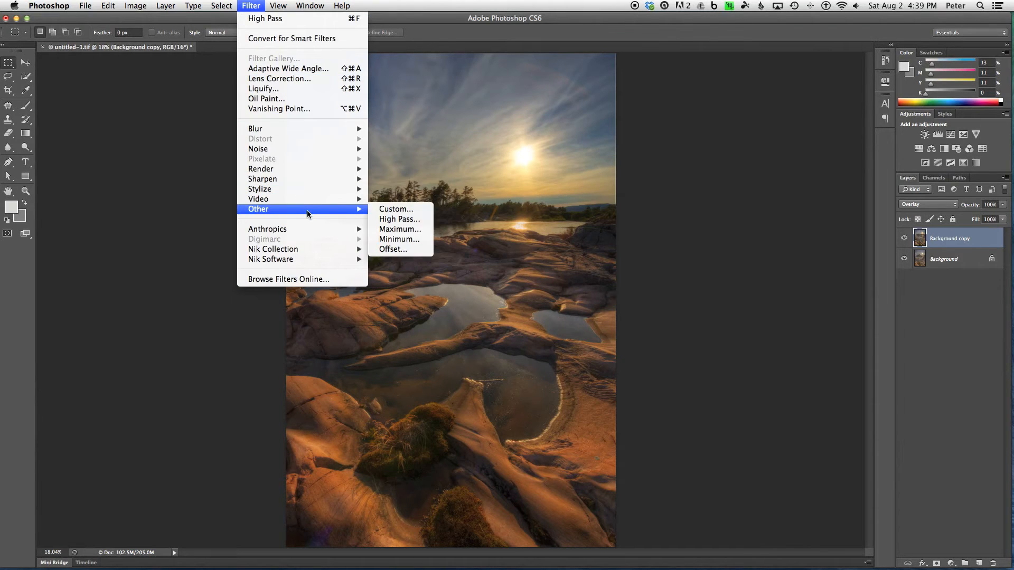
click(400, 219)
drag(695, 377, 654, 374)
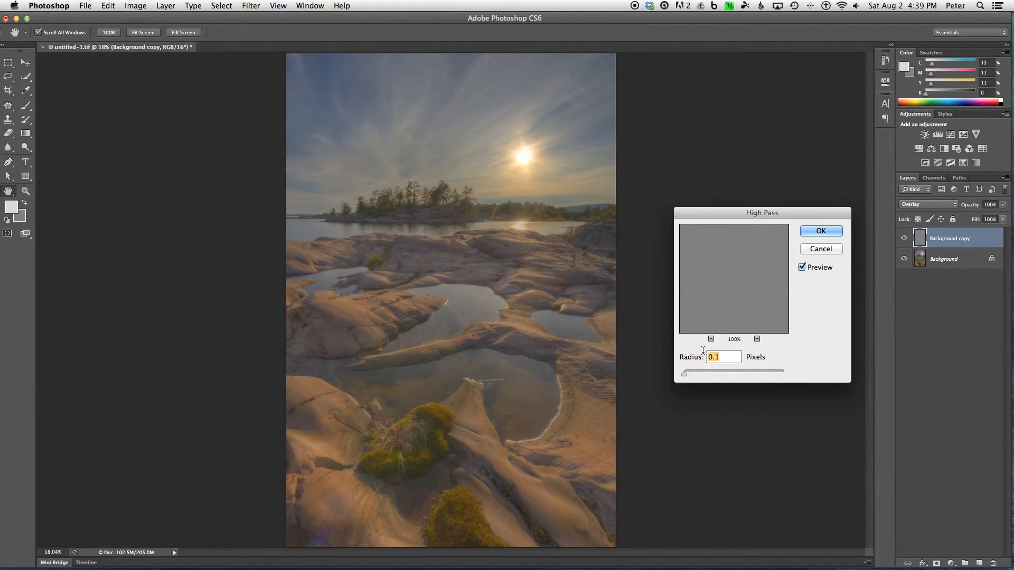
drag(685, 376, 754, 377)
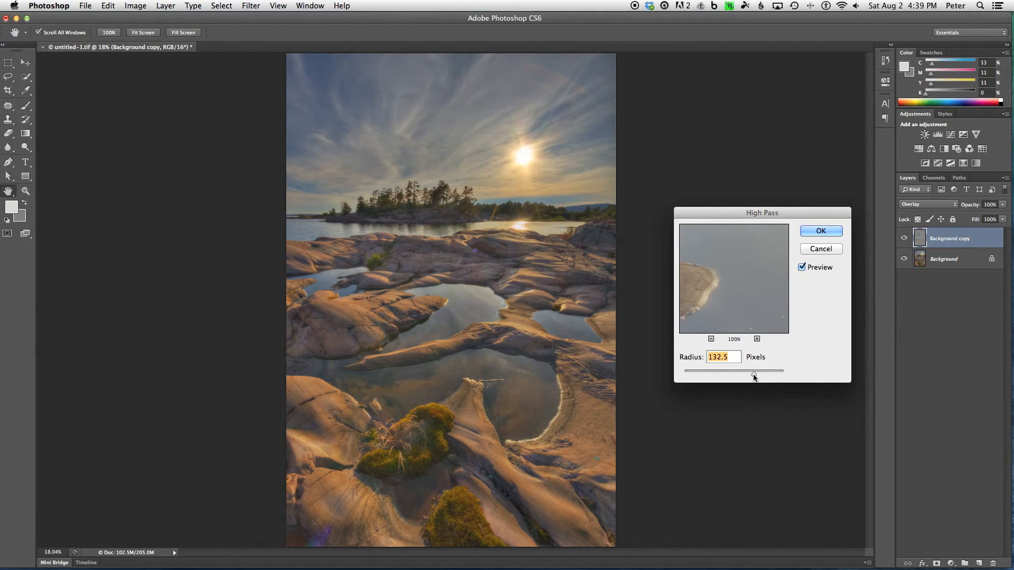
drag(754, 376, 753, 377)
mouse_move(751, 373)
mouse_down()
mouse_move(741, 374)
mouse_move(754, 373)
mouse_up()
click(821, 232)
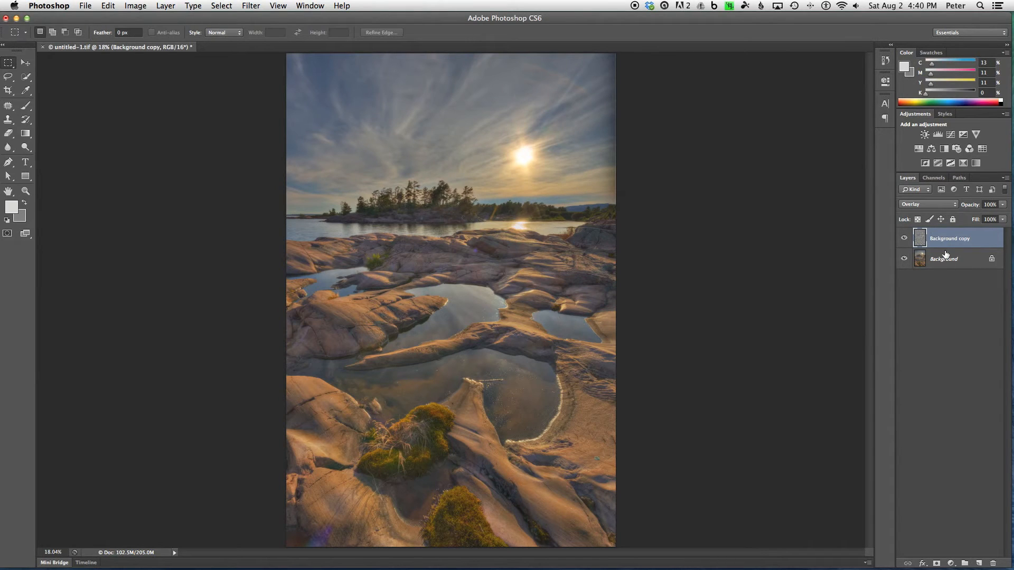
Step: Compare the strength of the Background copy layer's effect by lowering its opacity and bringing it back up to full
drag(975, 207, 821, 219)
drag(966, 207, 1012, 205)
click(967, 207)
drag(967, 207, 967, 207)
Step: Stamp all visible layers into a new layer above Background copy and set its blend mode to Overlay
click(962, 264)
click(963, 239)
key(super+alt+shift+e)
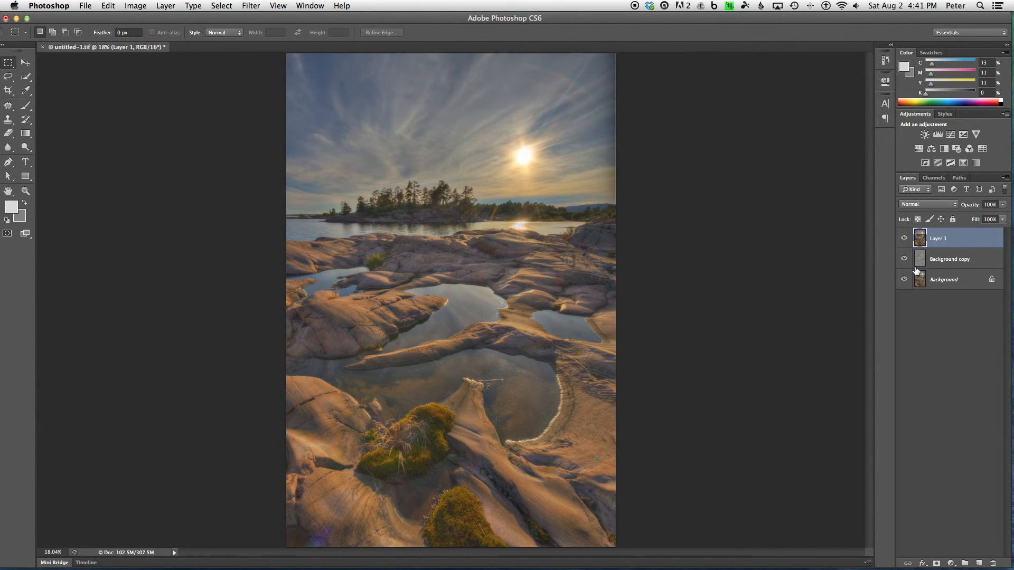
click(955, 209)
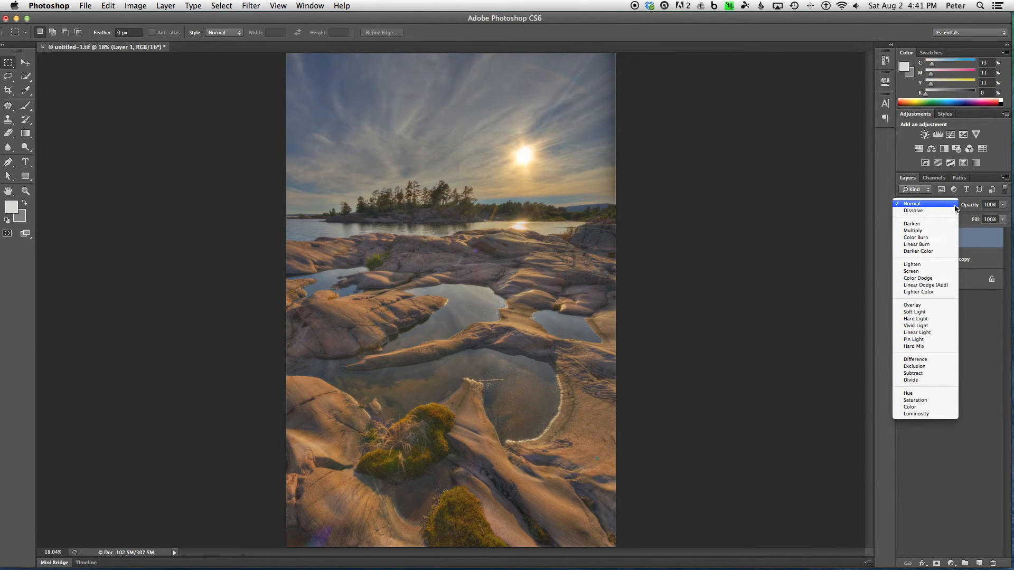
click(931, 306)
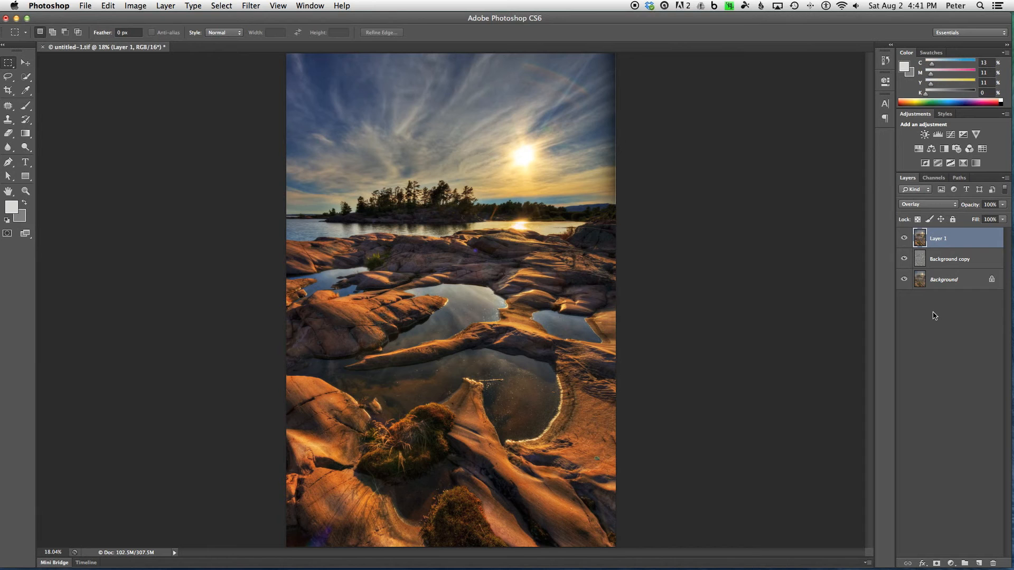
Step: Apply a High Pass filter with a radius of 13.4 pixels to Layer 1 and check its effect at varying opacity
key(alt+super+f)
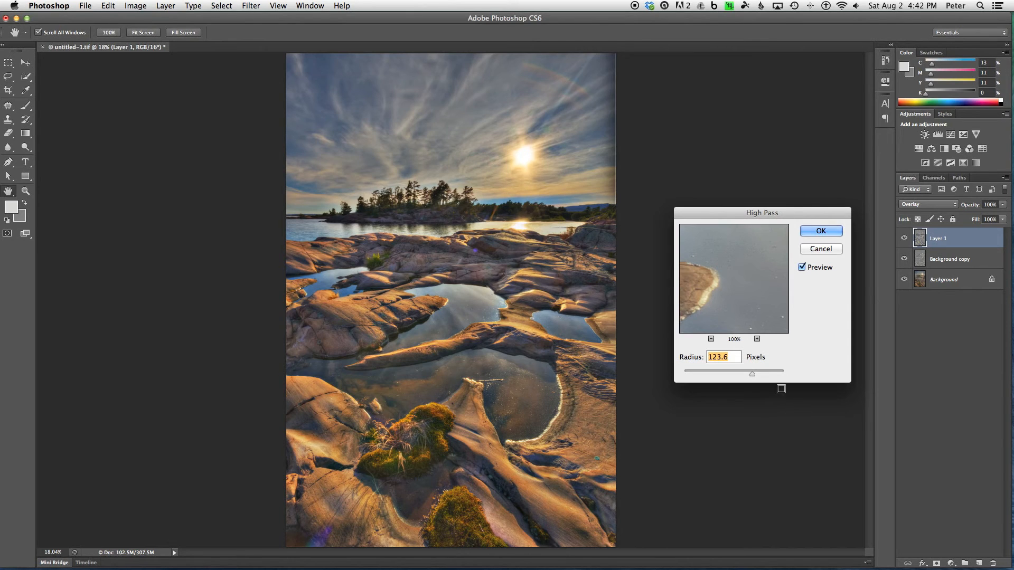
drag(752, 375, 726, 376)
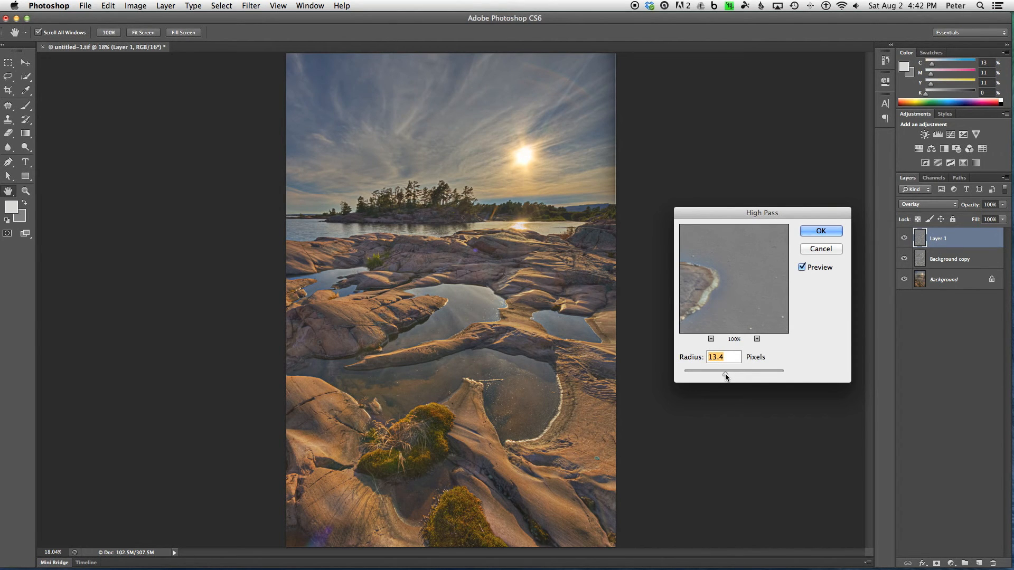
click(829, 232)
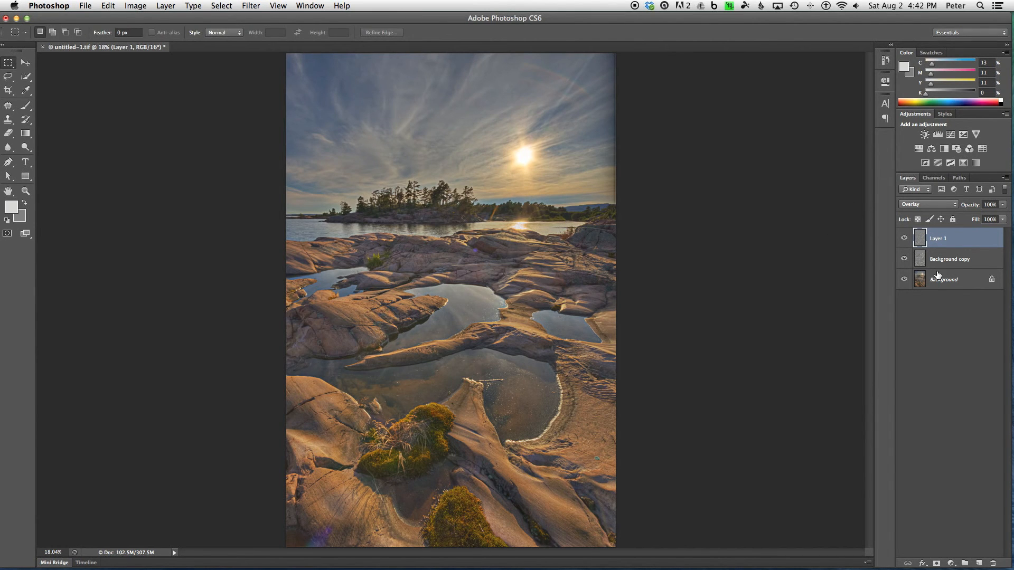
drag(971, 207, 916, 210)
Step: Stamp all visible layers into another new layer above Layer 1 and set its blend mode to Overlay
key(super+alt+shift+e)
click(945, 207)
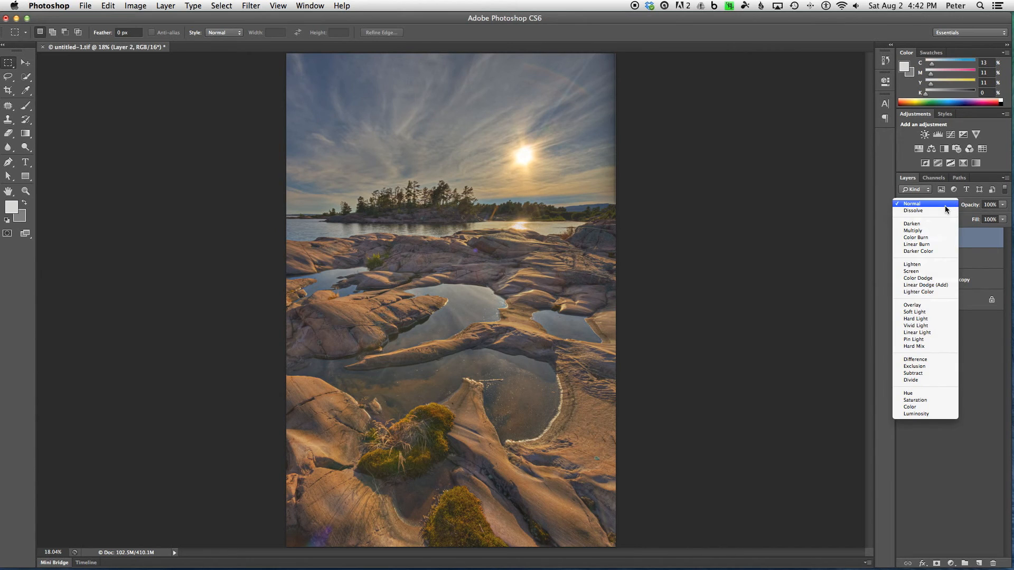
click(916, 306)
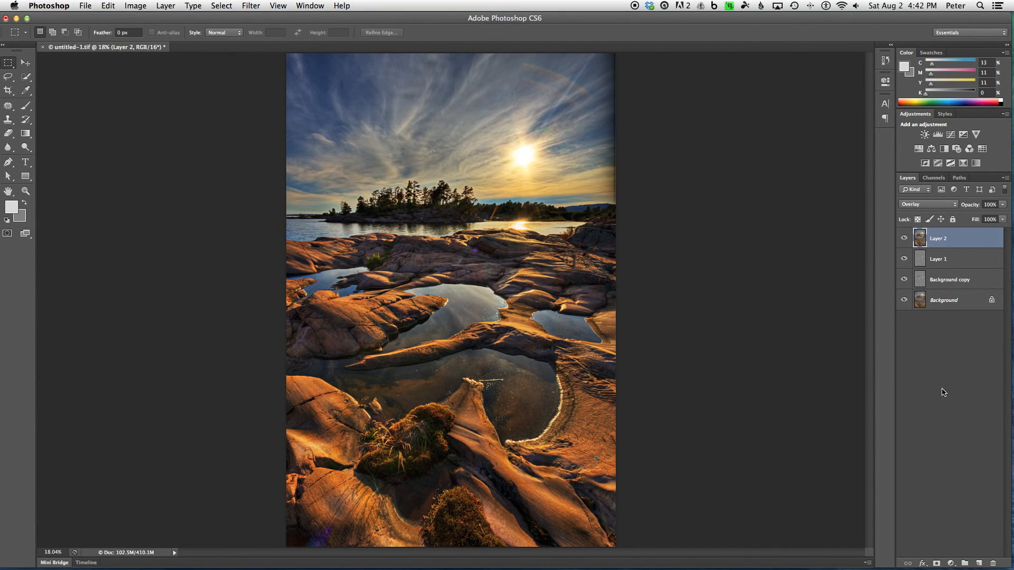
Step: Apply a High Pass filter with a radius of 1.5 pixels to Layer 2
key(super+alt+f)
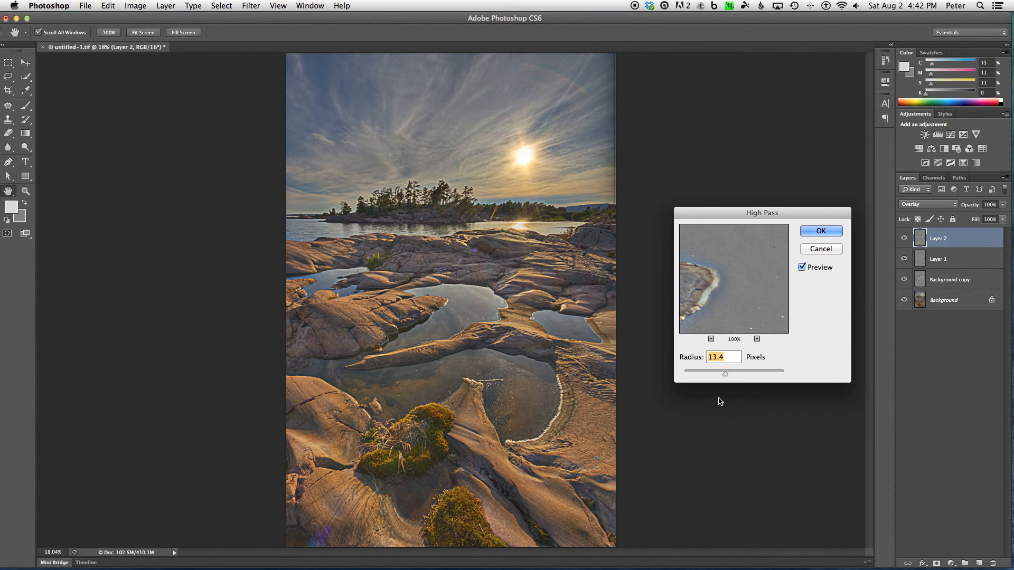
drag(725, 373, 693, 379)
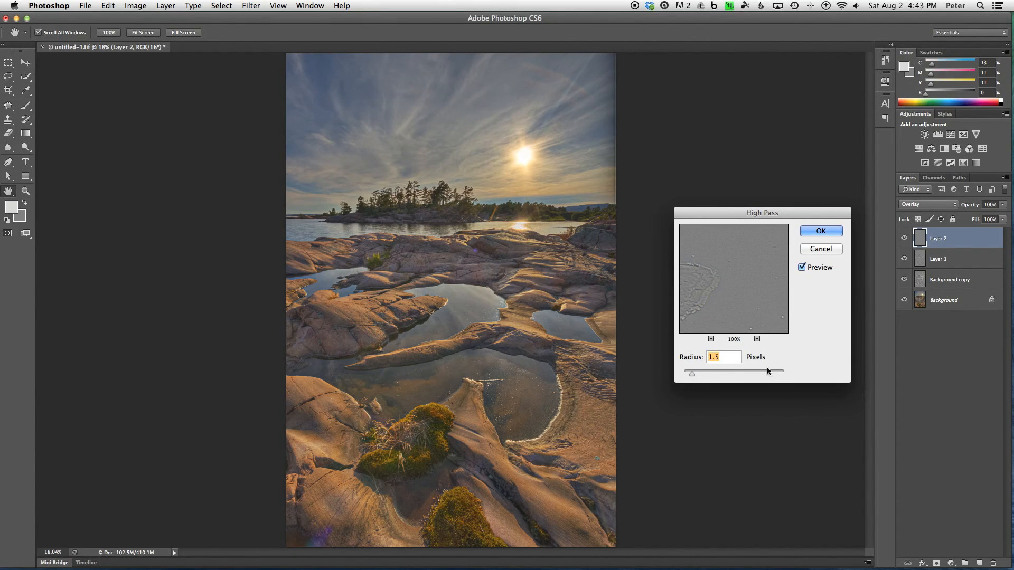
click(830, 232)
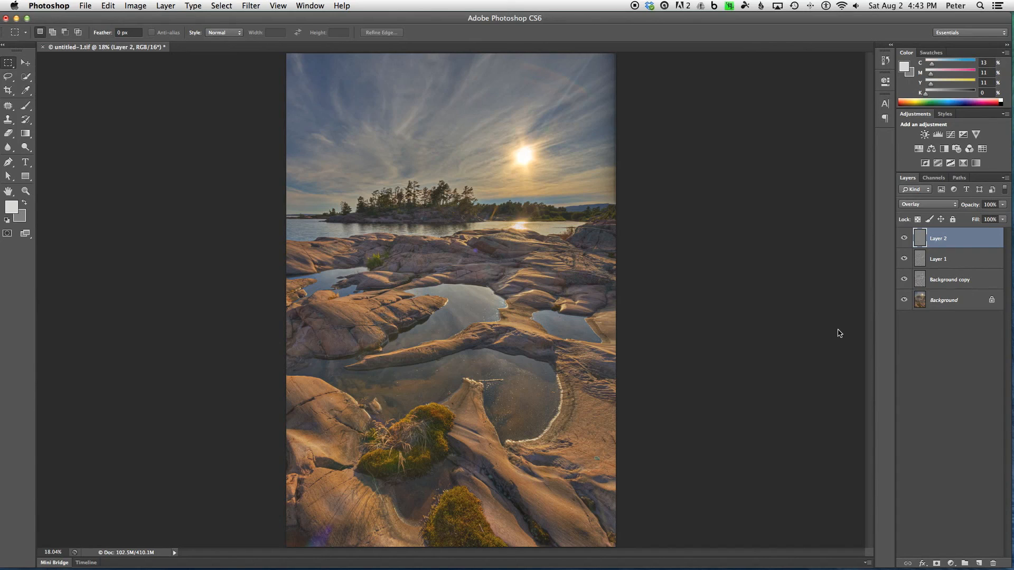
Step: Compare the image before and after by repeatedly hiding and showing all layers except Background
alt+click(905, 301)
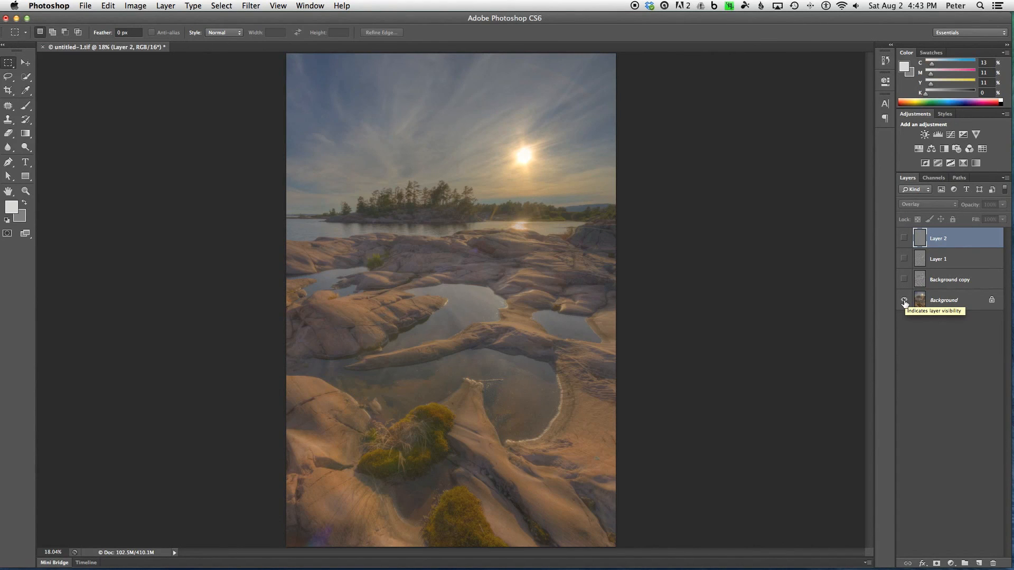
alt+click(904, 300)
alt+click(904, 301)
alt+click(905, 300)
alt+click(905, 300)
alt+click(904, 300)
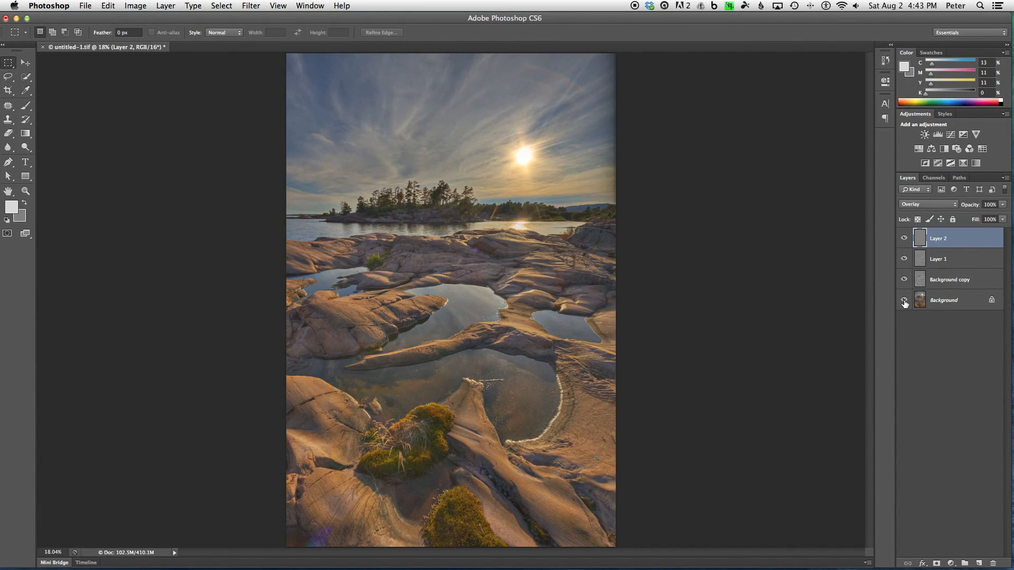